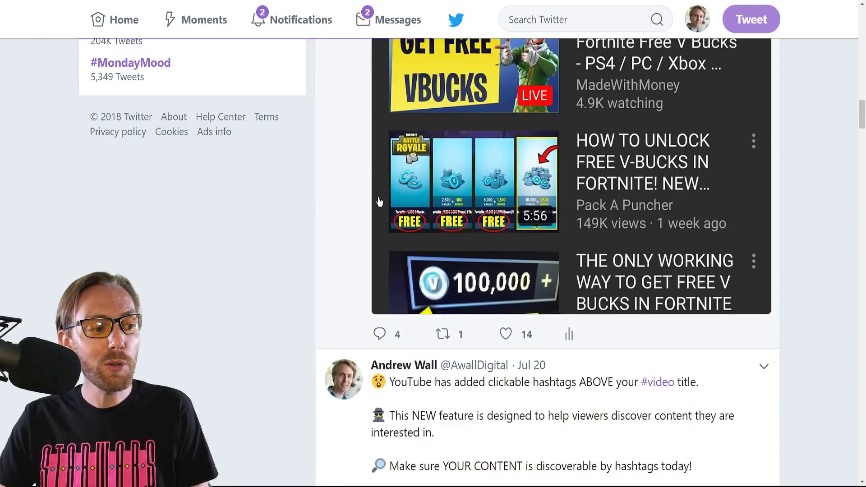
Step: Scroll the home timeline and select the text of the hashtags tweet
{"action": "scroll", "coordinate": [377, 198], "scroll_direction": "down", "scroll_amount": 5}
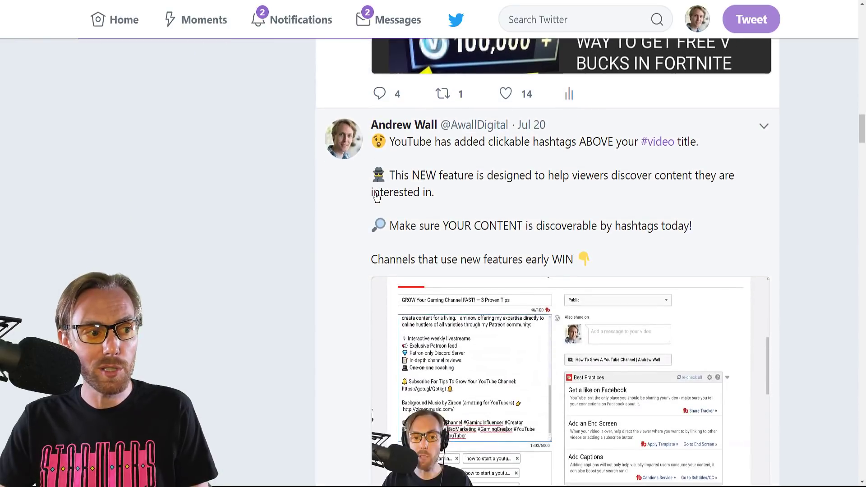
{"action": "scroll", "coordinate": [695, 196], "scroll_direction": "down", "scroll_amount": 1}
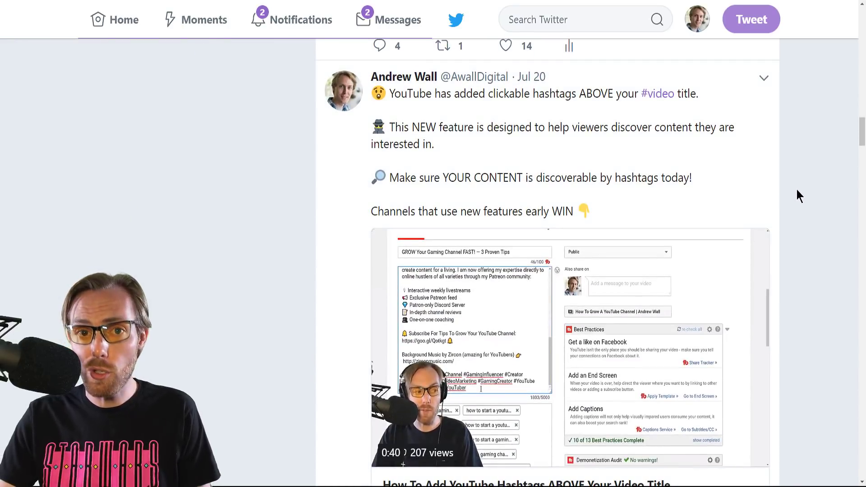
{"action": "scroll", "coordinate": [776, 187], "scroll_direction": "down", "scroll_amount": 2}
{"action": "scroll", "coordinate": [776, 190], "scroll_direction": "up", "scroll_amount": 1}
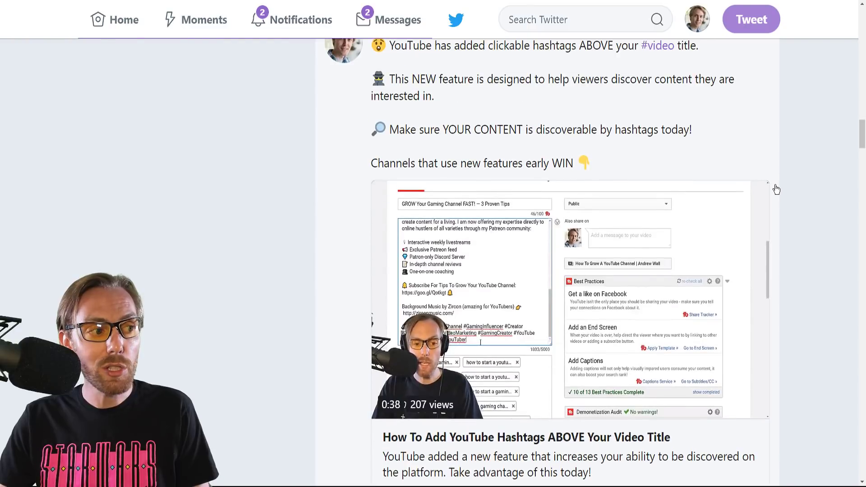
{"action": "left_click_drag", "start_coordinate": [608, 150], "coordinate": [374, 54]}
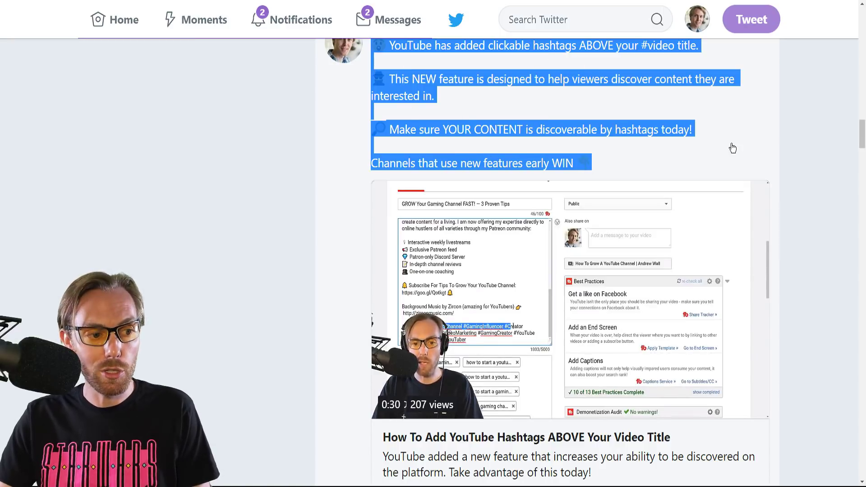
Step: Clear the text selection and scroll on through the timeline's embedded videos
{"action": "left_click", "coordinate": [820, 136]}
{"action": "mouse_move", "coordinate": [572, 253]}
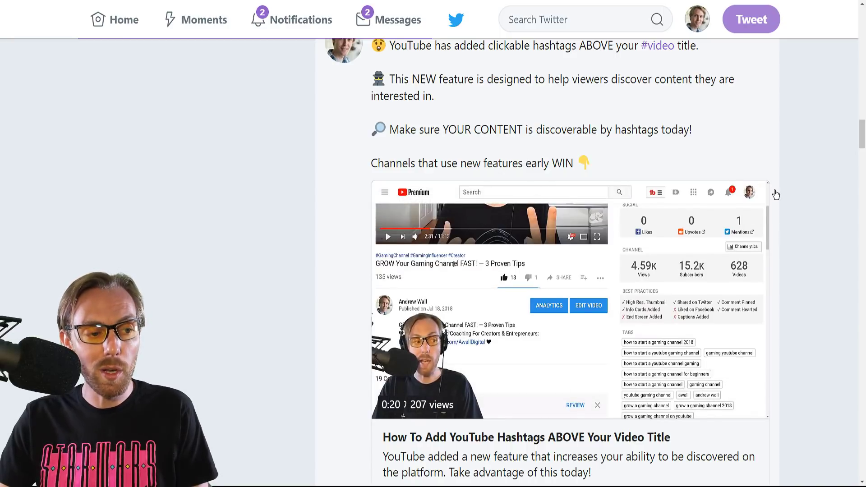
{"action": "scroll", "coordinate": [681, 353], "scroll_direction": "down", "scroll_amount": 2}
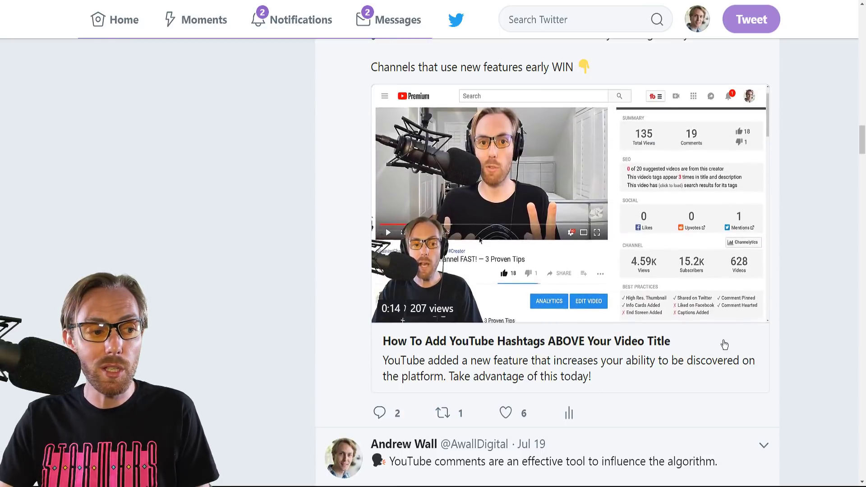
{"action": "scroll", "coordinate": [807, 154], "scroll_direction": "down", "scroll_amount": 2}
{"action": "scroll", "coordinate": [806, 160], "scroll_direction": "down", "scroll_amount": 5}
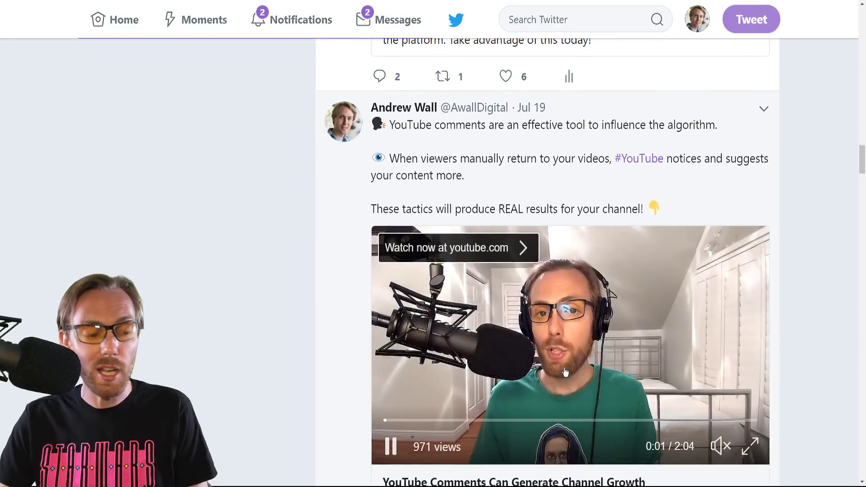
{"action": "scroll", "coordinate": [799, 178], "scroll_direction": "down", "scroll_amount": 1}
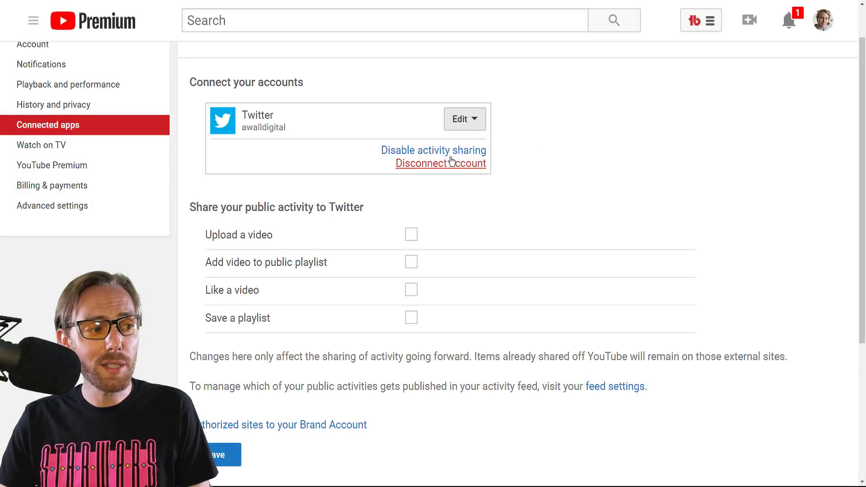
Step: Disable activity sharing for the linked Twitter account in YouTube's Connected apps
{"action": "left_click", "coordinate": [449, 155]}
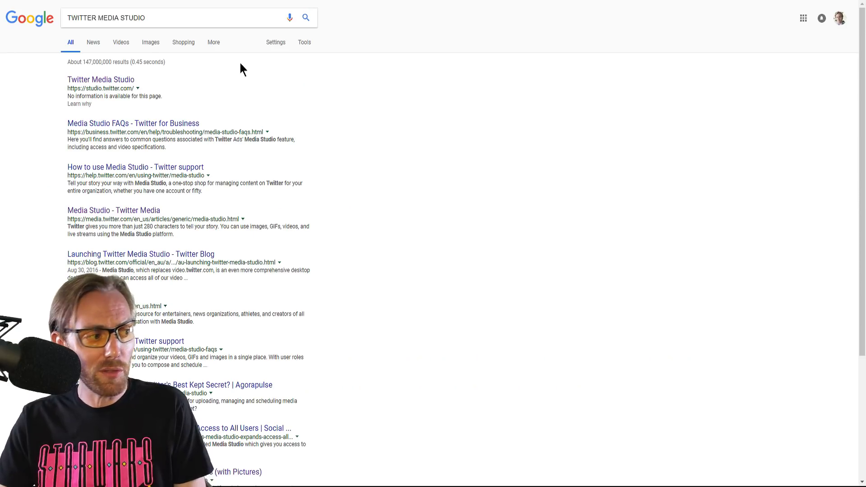
{"action": "left_click", "coordinate": [146, 24]}
{"action": "left_click_drag", "start_coordinate": [146, 24], "coordinate": [63, 25]}
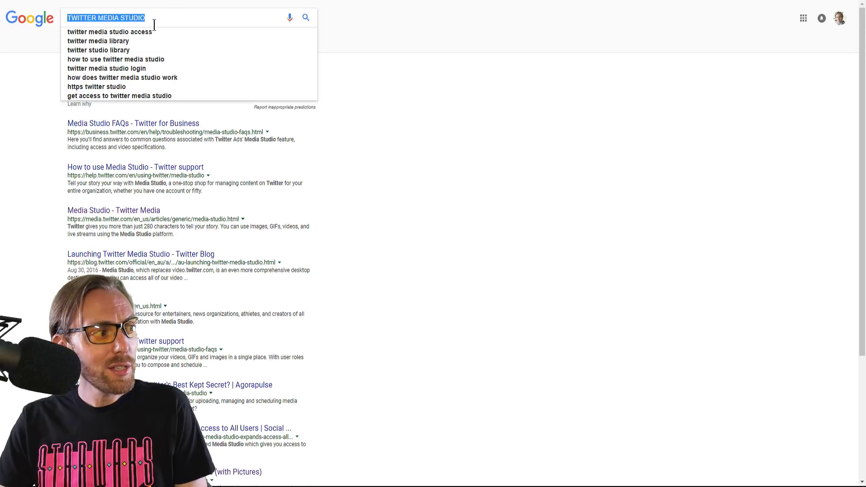
{"action": "left_click", "coordinate": [366, 102]}
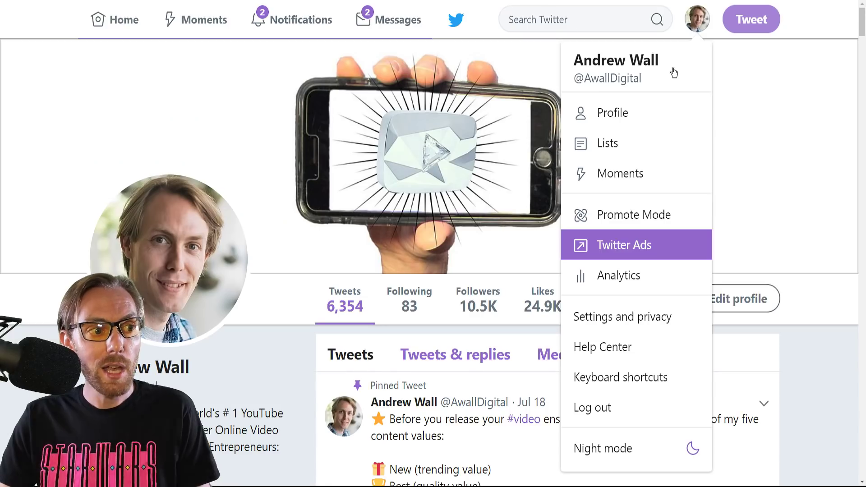
Step: Go to the Twitter Ads Creatives > Media library and start an Upload Media file selection
{"action": "left_click", "coordinate": [697, 19]}
{"action": "left_click", "coordinate": [697, 19]}
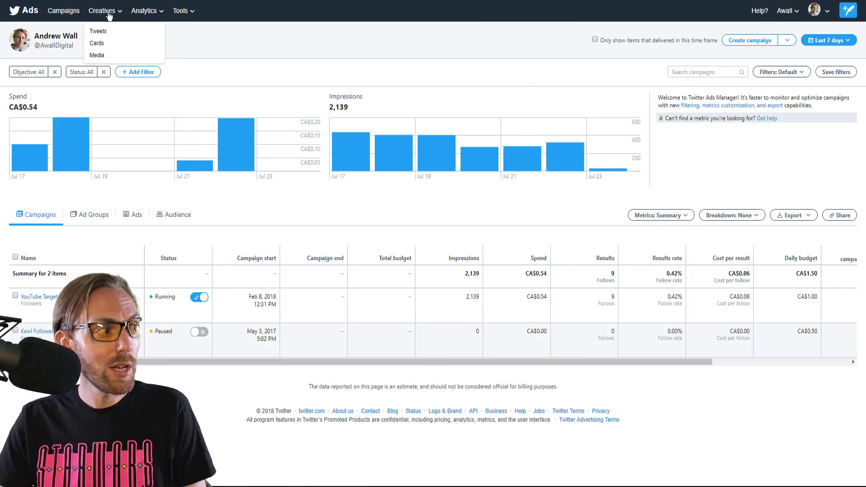
{"action": "left_click", "coordinate": [103, 60]}
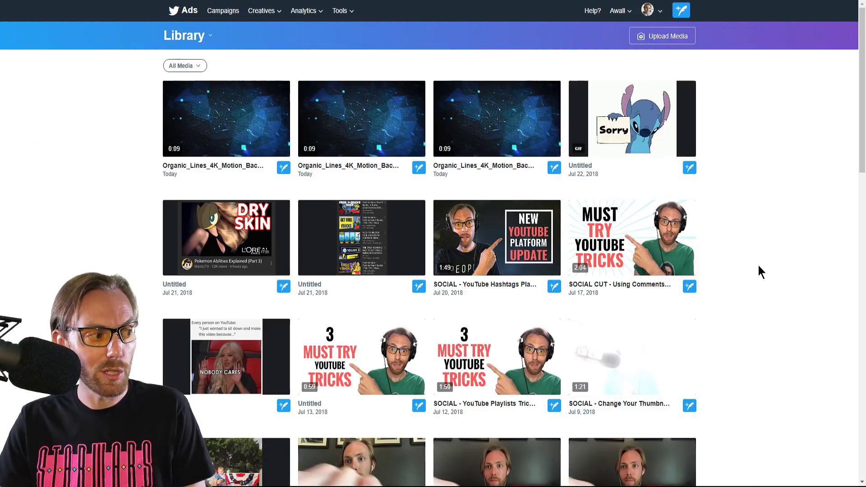
{"action": "left_click", "coordinate": [662, 37]}
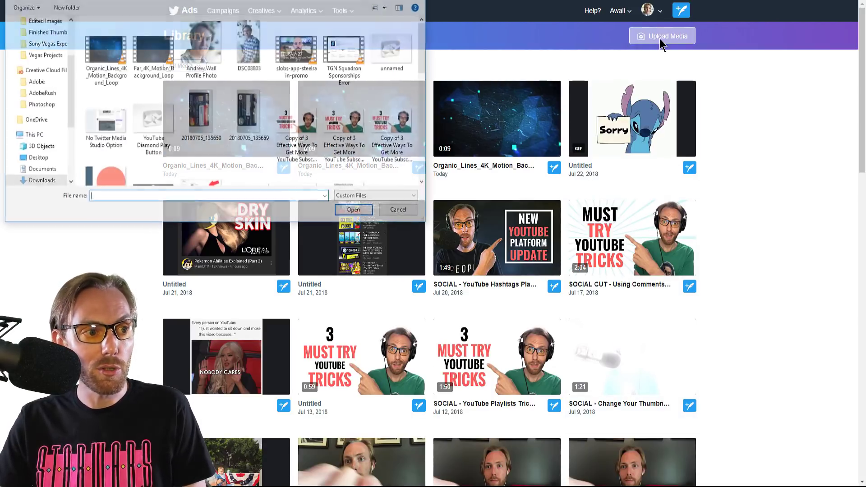
Step: Upload the Organic_Lines motion background video and open its details
{"action": "left_click", "coordinate": [106, 59]}
{"action": "left_click", "coordinate": [343, 213]}
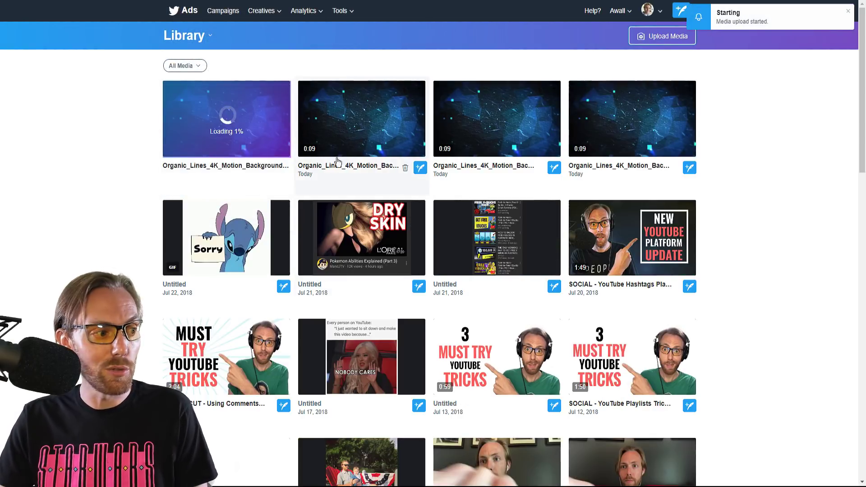
{"action": "left_click", "coordinate": [357, 170]}
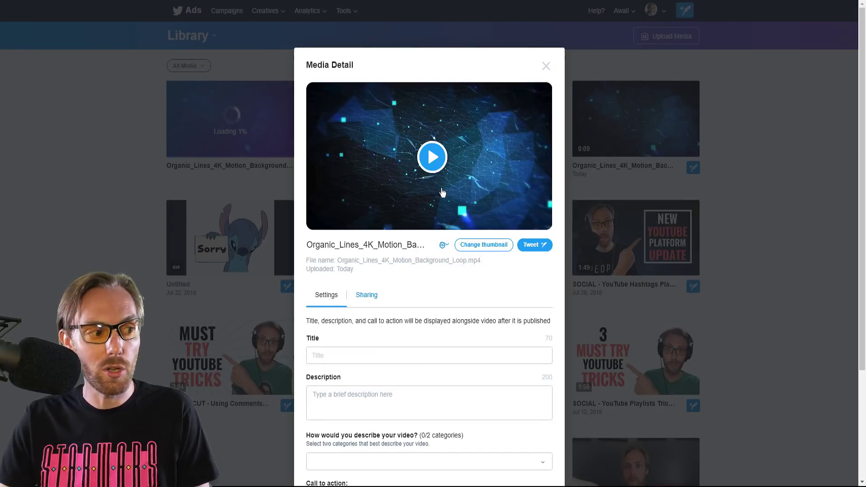
Step: Set the video's thumbnail to the third '3 Effective Ways' image
{"action": "scroll", "coordinate": [444, 270], "scroll_direction": "down", "scroll_amount": 3}
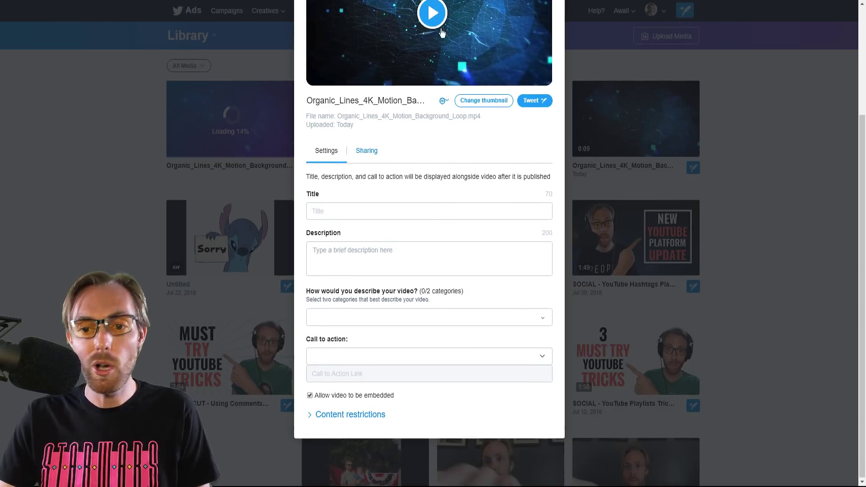
{"action": "scroll", "coordinate": [456, 255], "scroll_direction": "up", "scroll_amount": 3}
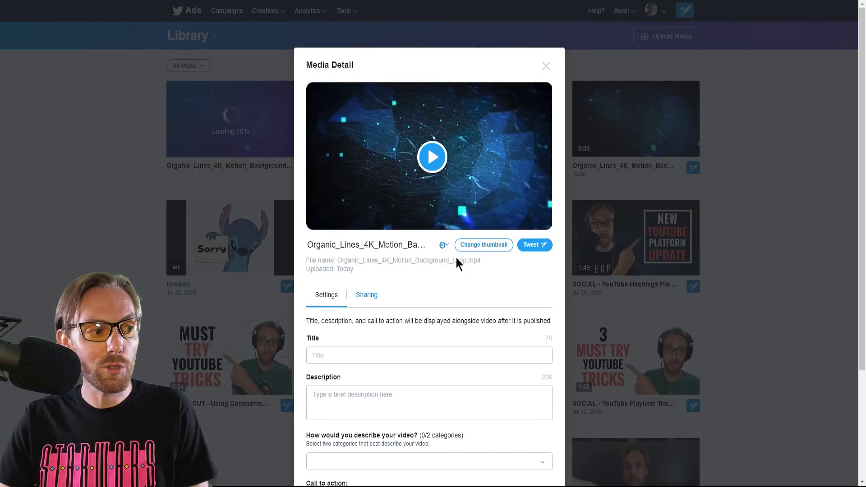
{"action": "left_click", "coordinate": [490, 249]}
{"action": "left_click", "coordinate": [361, 245]}
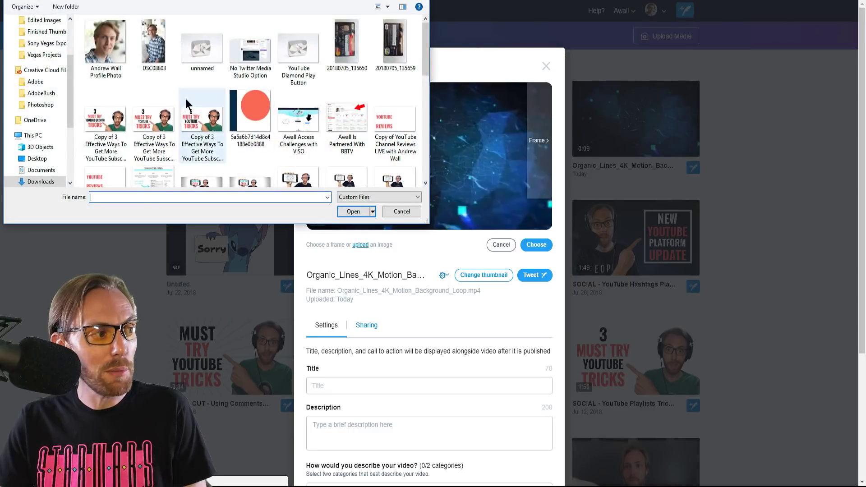
{"action": "left_click", "coordinate": [202, 127]}
{"action": "left_click", "coordinate": [353, 212]}
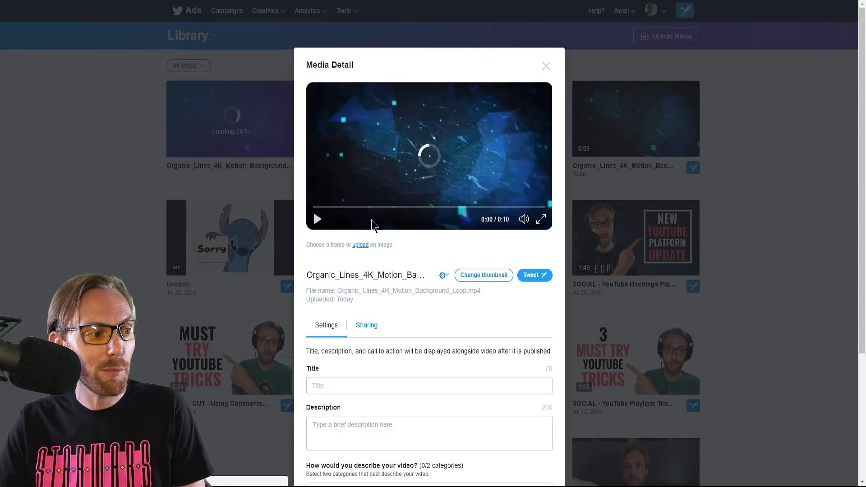
Step: Enter the video title TITLE and the description DESCRIPTION
{"action": "scroll", "coordinate": [418, 233], "scroll_direction": "down", "scroll_amount": 3}
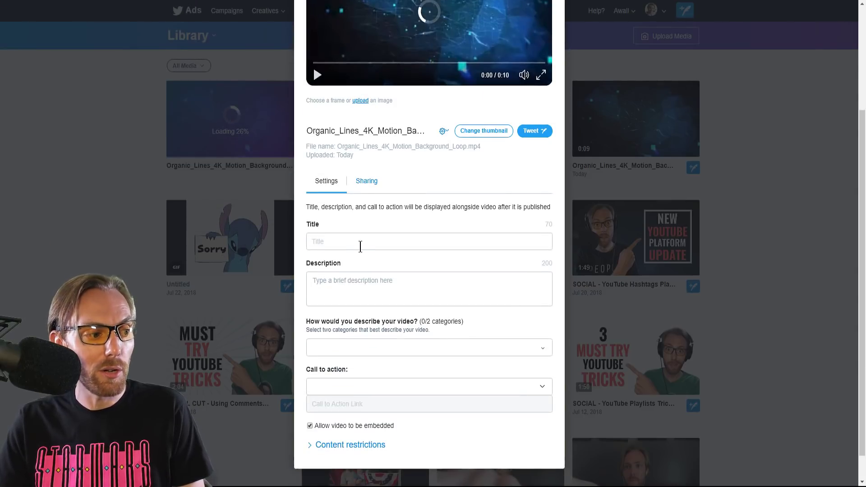
{"action": "left_click", "coordinate": [360, 245]}
{"action": "type", "text": "TITLE"}
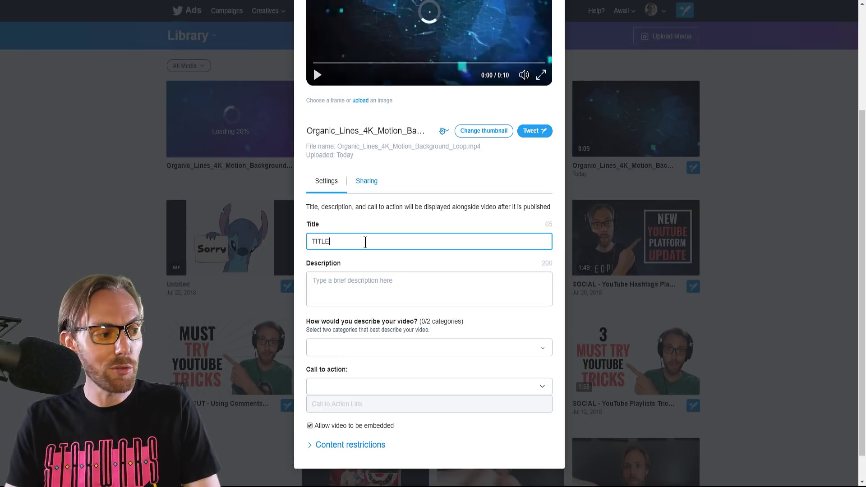
{"action": "left_click", "coordinate": [379, 297]}
{"action": "type", "text": "DESCRIPTION"}
Step: Add categories Digital Creators and Food & Drink, and choose Visit Site as the call to action
{"action": "scroll", "coordinate": [399, 354], "scroll_direction": "down", "scroll_amount": 1}
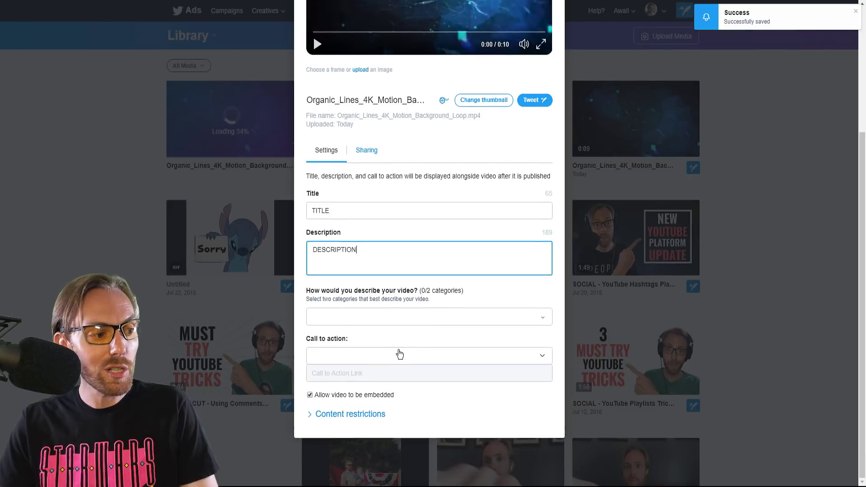
{"action": "left_click", "coordinate": [542, 318]}
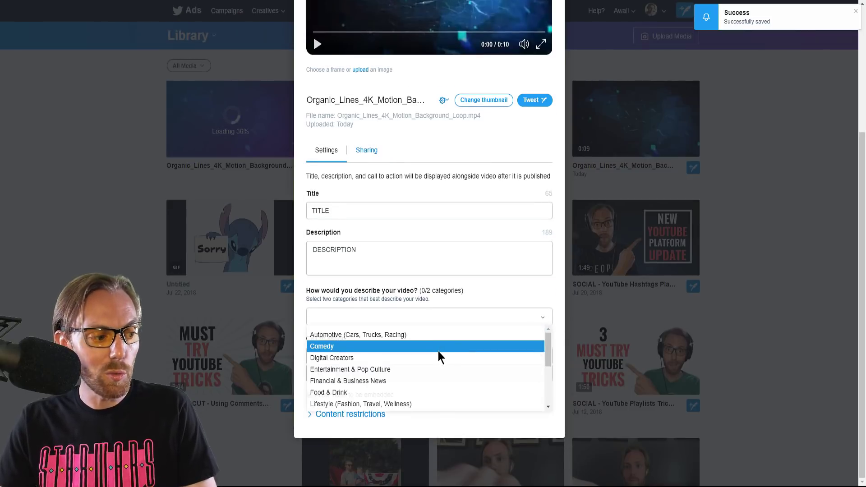
{"action": "left_click", "coordinate": [424, 359]}
{"action": "left_click", "coordinate": [392, 394]}
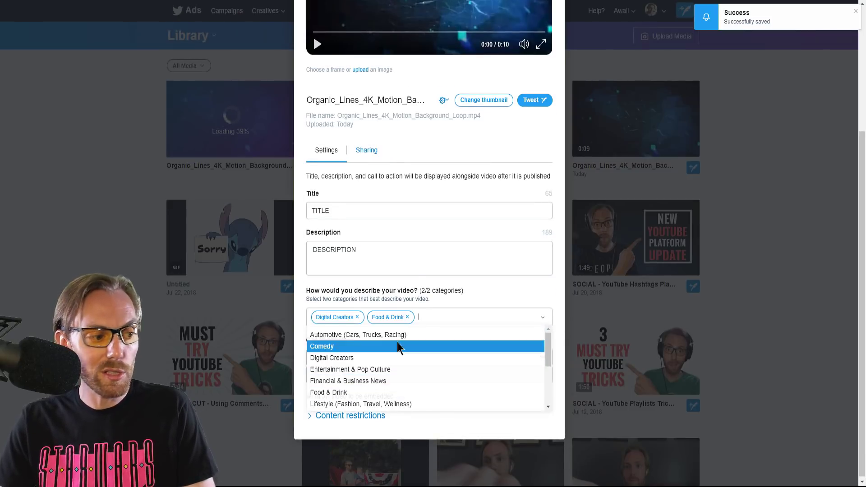
{"action": "left_click", "coordinate": [512, 291]}
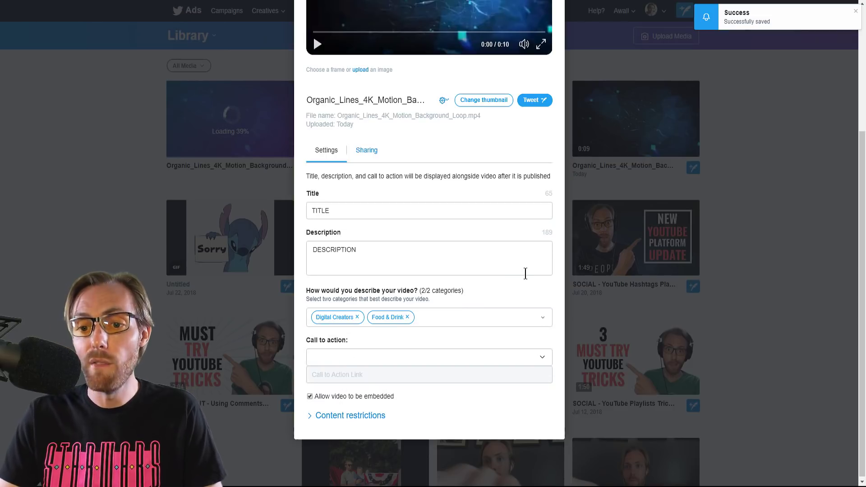
{"action": "left_click", "coordinate": [383, 357]}
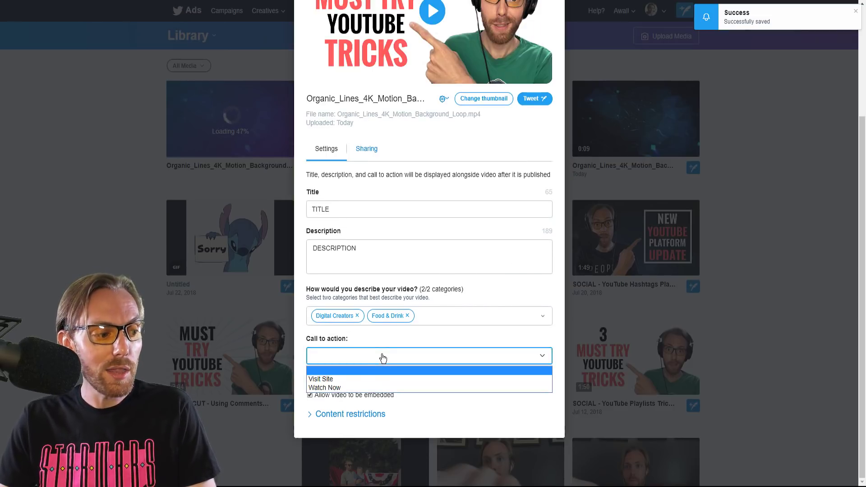
{"action": "left_click", "coordinate": [360, 380]}
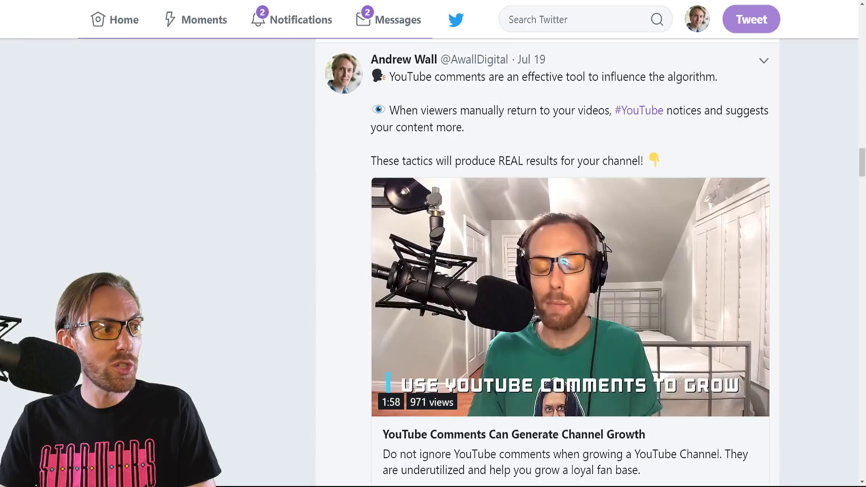
{"action": "scroll", "coordinate": [474, 180], "scroll_direction": "down", "scroll_amount": 1}
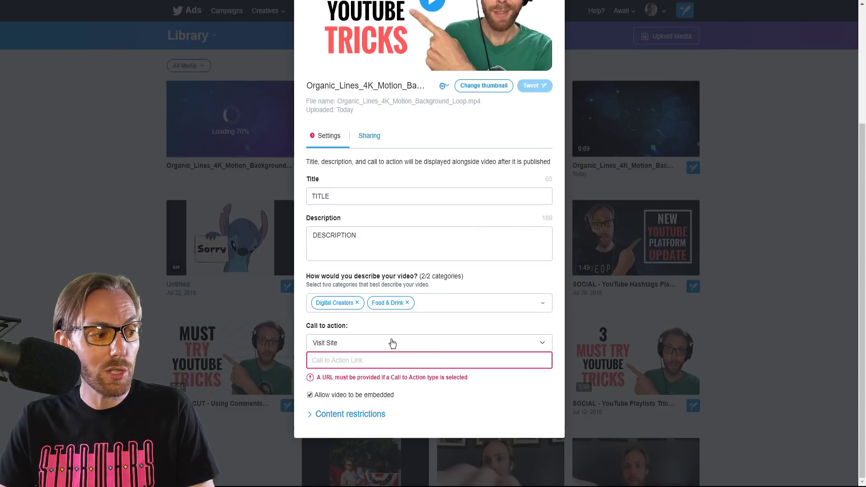
{"action": "left_click", "coordinate": [392, 344]}
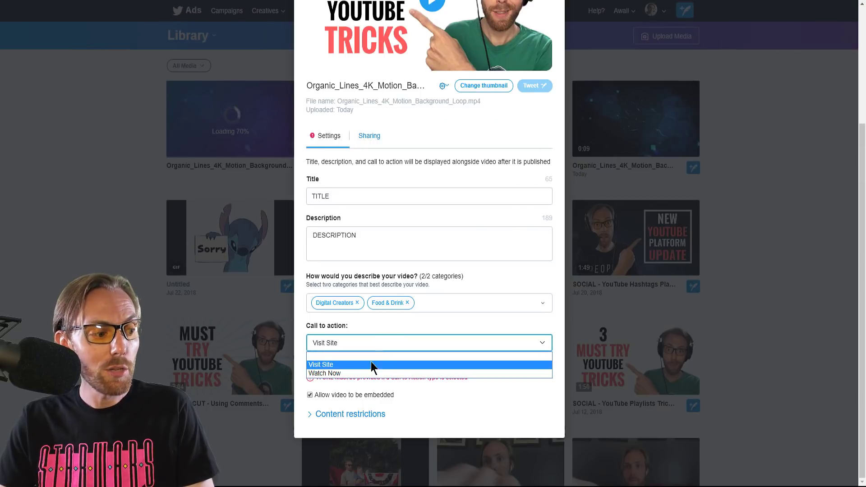
Step: Switch the call to action to Watch Now and close the Media Detail panel
{"action": "left_click", "coordinate": [375, 371]}
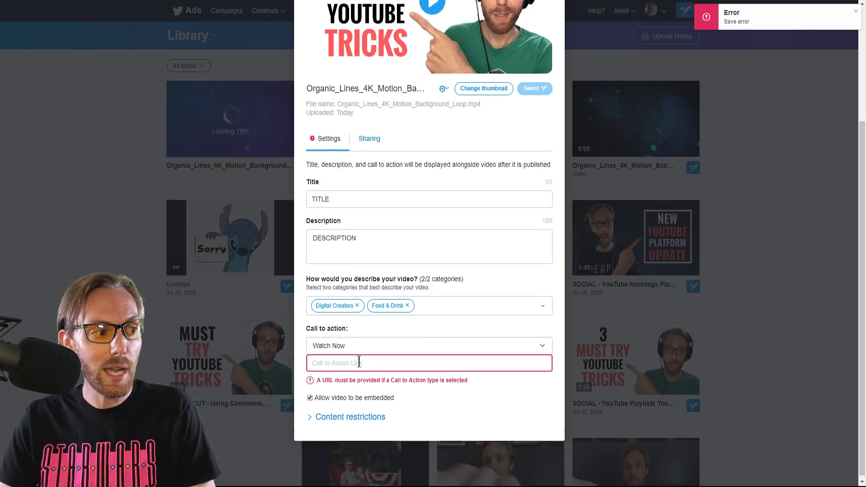
{"action": "scroll", "coordinate": [356, 361], "scroll_direction": "up", "scroll_amount": 4}
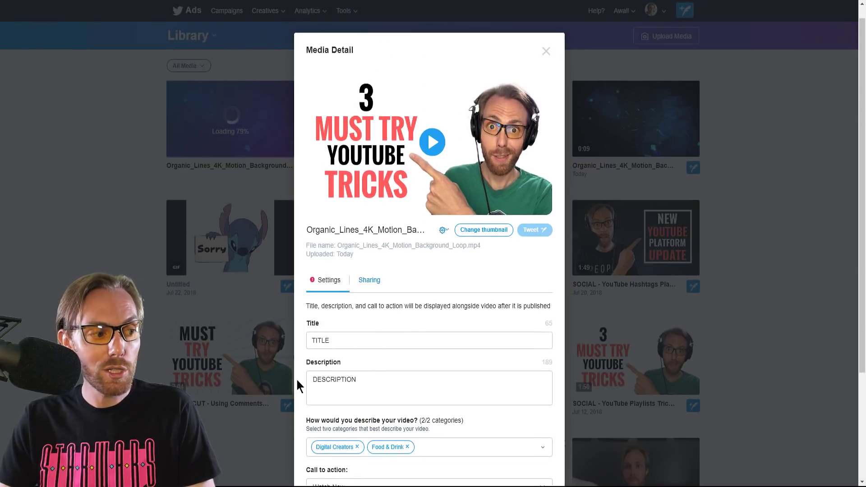
{"action": "left_click", "coordinate": [547, 54]}
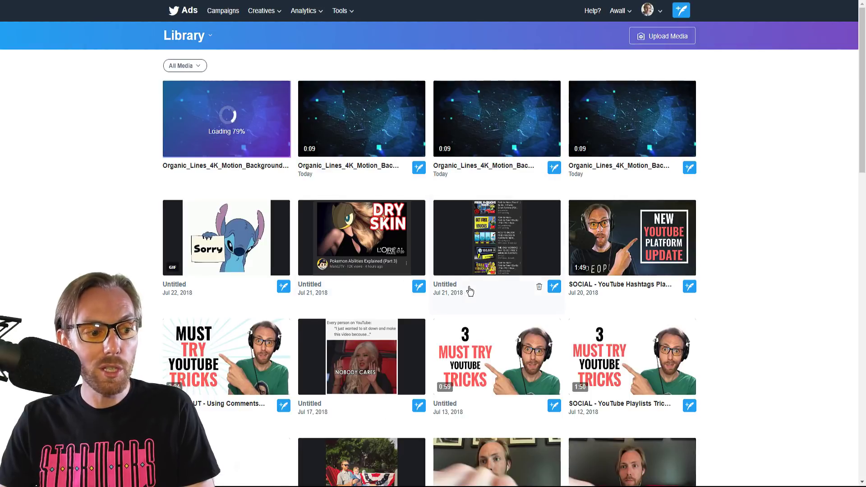
Step: Open the YouTube Playlists Trick video's details and start a tweet featuring it
{"action": "scroll", "coordinate": [471, 290], "scroll_direction": "down", "scroll_amount": 3}
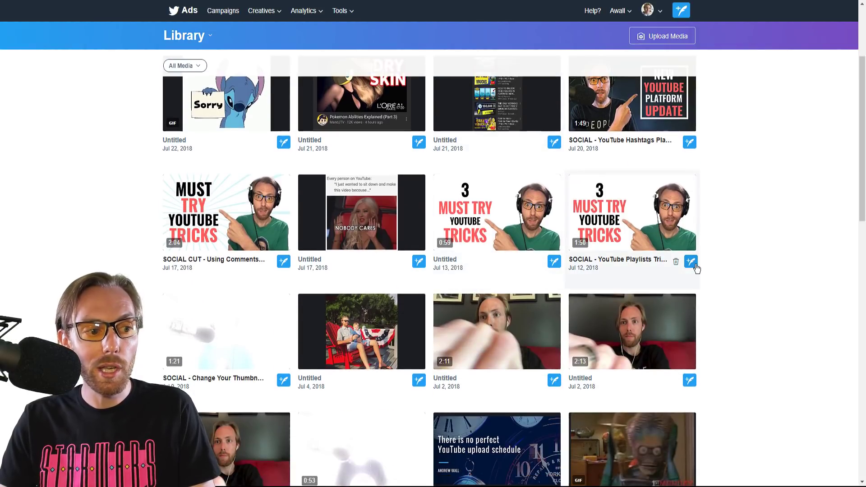
{"action": "left_click", "coordinate": [697, 269]}
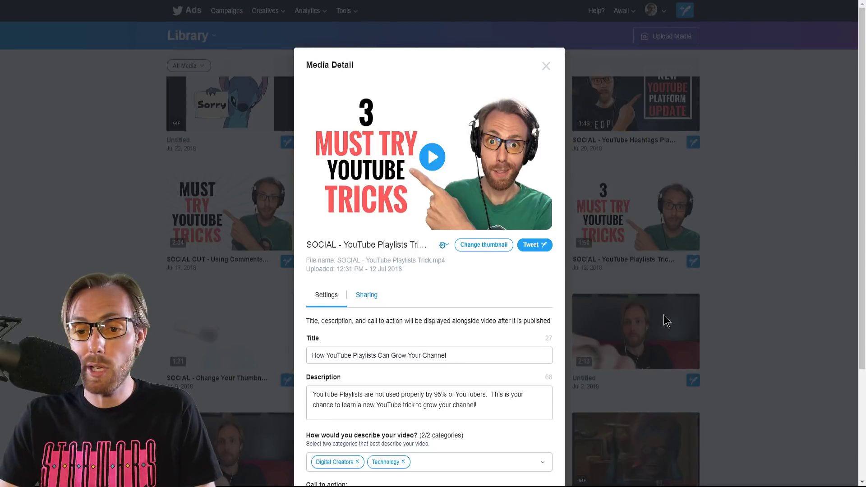
{"action": "scroll", "coordinate": [478, 289], "scroll_direction": "down", "scroll_amount": 3}
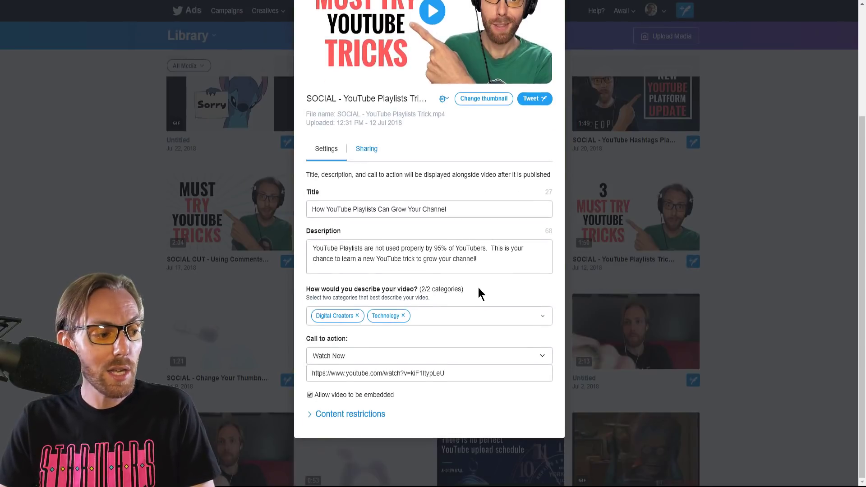
{"action": "scroll", "coordinate": [478, 284], "scroll_direction": "up", "scroll_amount": 2}
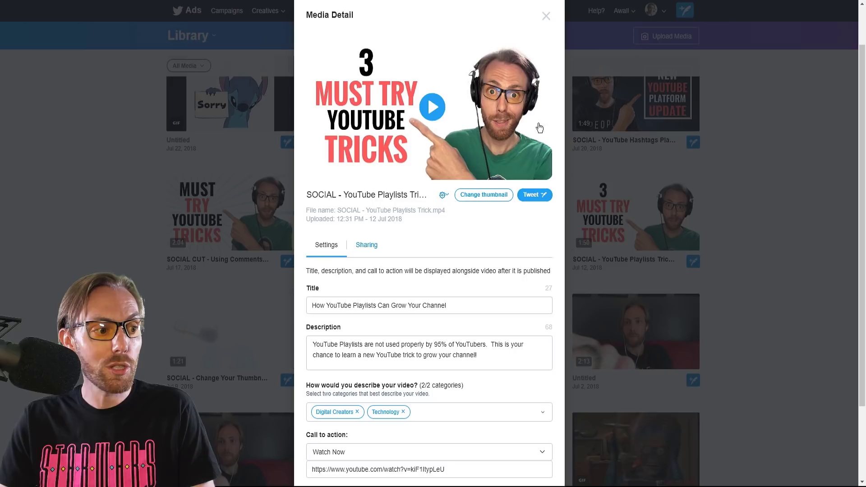
{"action": "left_click", "coordinate": [535, 195]}
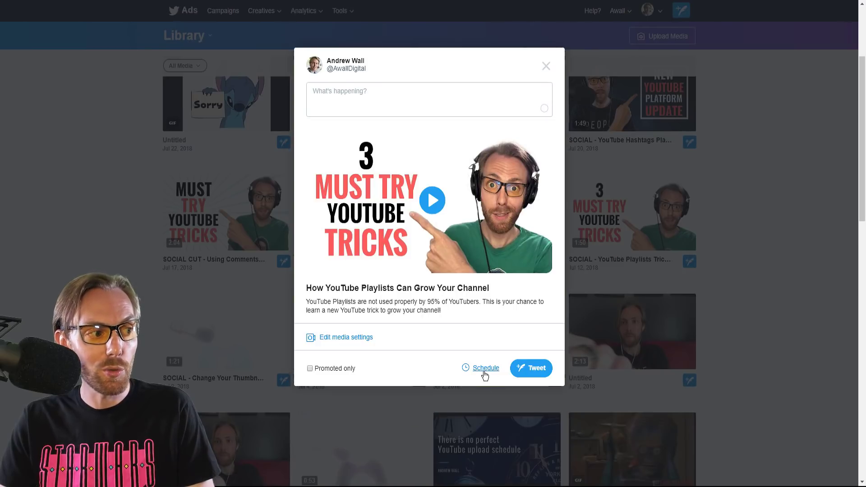
Step: Write the caption CAPTION, schedule the tweet for July 26, and close the composer
{"action": "left_click", "coordinate": [379, 96]}
{"action": "type", "text": "C"}
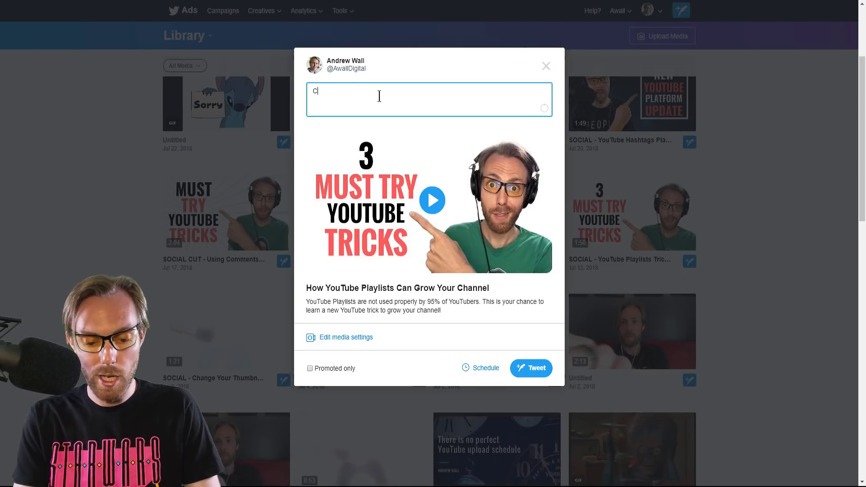
{"action": "type", "text": "APTION"}
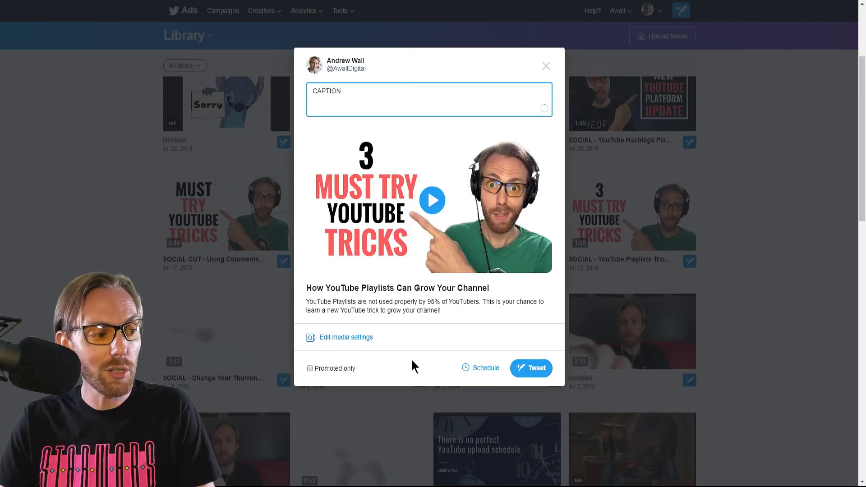
{"action": "left_click", "coordinate": [486, 369]}
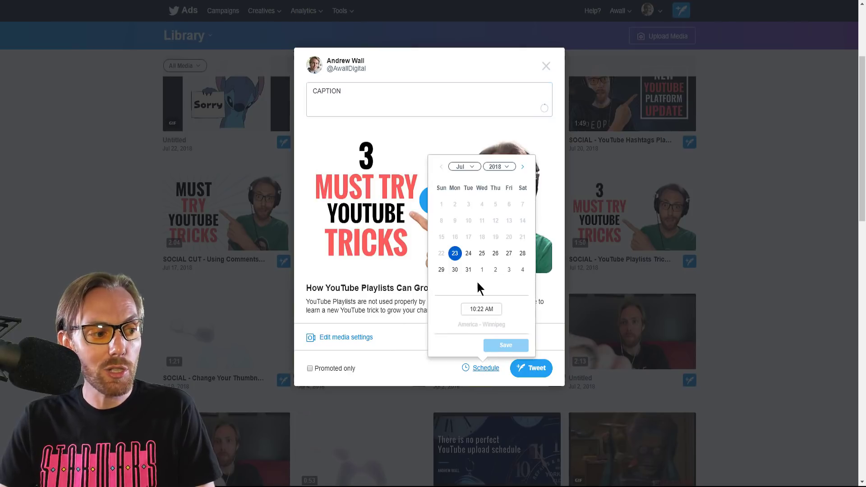
{"action": "left_click", "coordinate": [495, 254]}
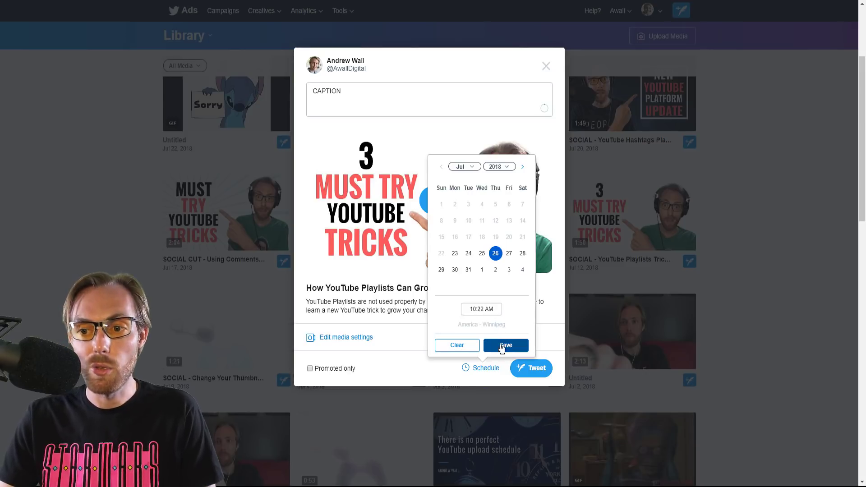
{"action": "left_click", "coordinate": [457, 346]}
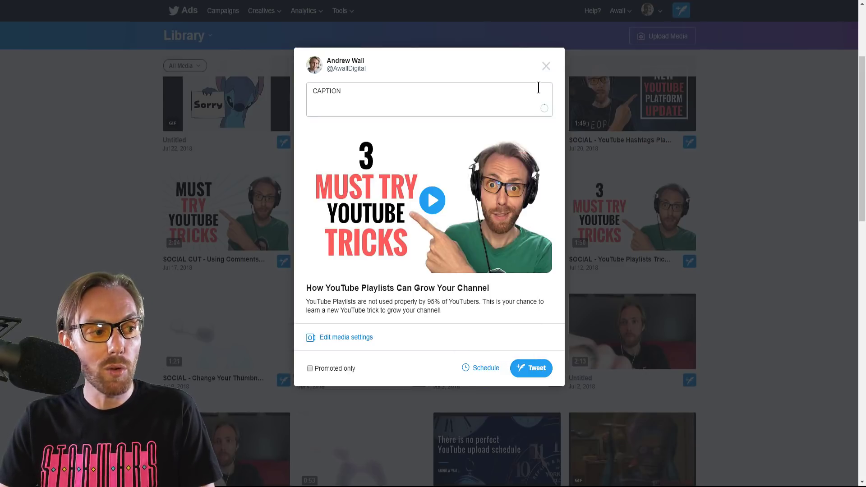
{"action": "left_click", "coordinate": [546, 67]}
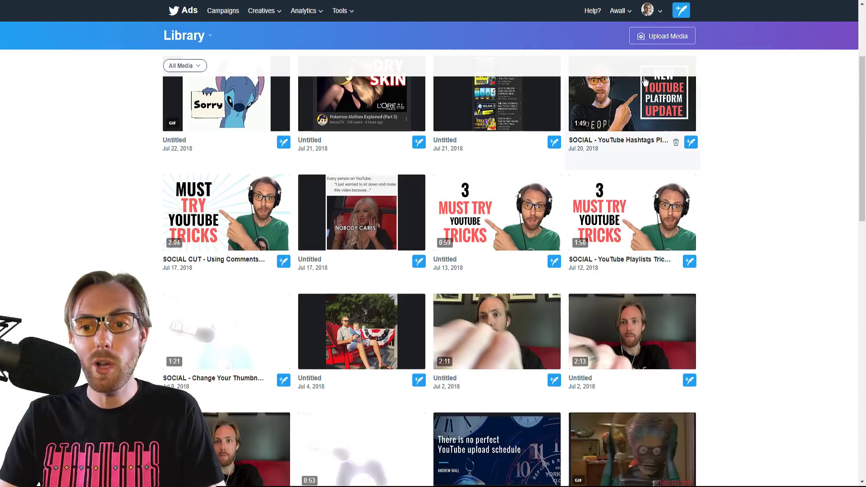